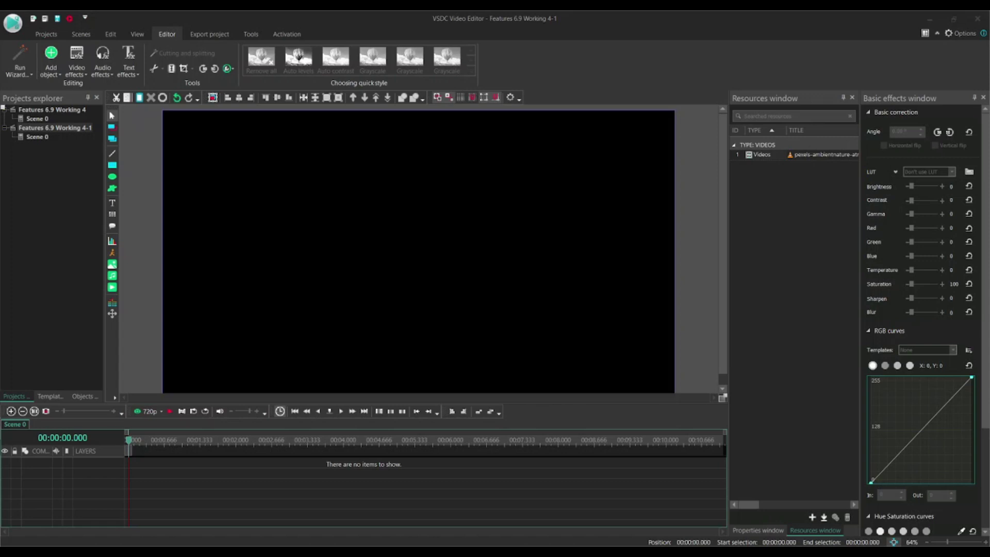
Step: Import the forest waterfall clip into the scene at the default placement
left_click(112, 288)
left_click(742, 223)
left_click(746, 400)
left_click(581, 334)
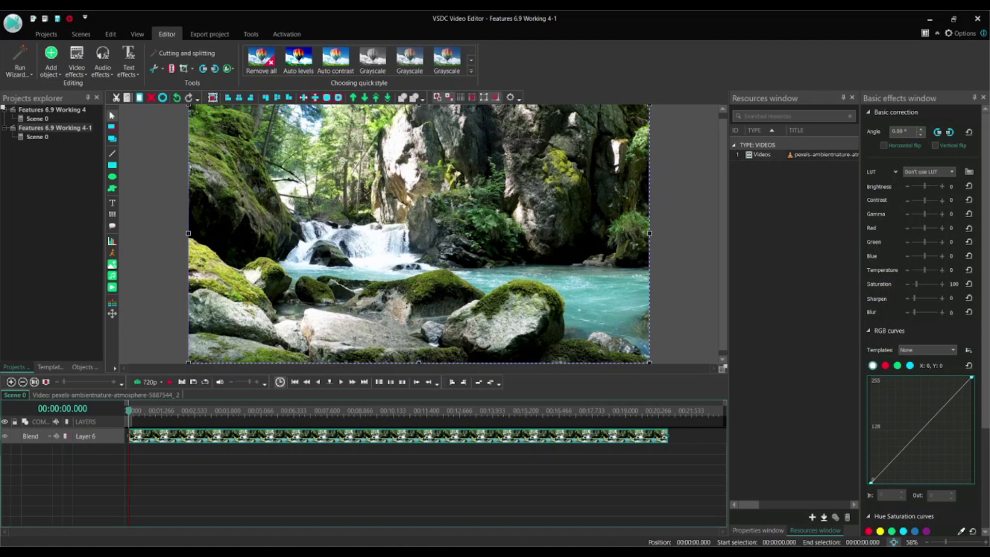
Step: Create an empty LUT resource named Summer.cube, then open the waterfall clip's own timeline
left_click(820, 534)
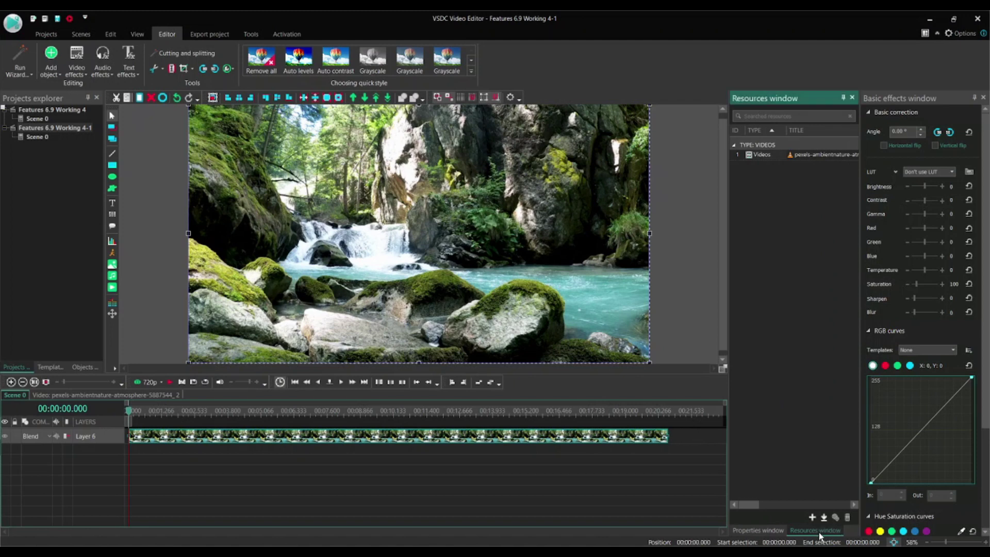
left_click(812, 518)
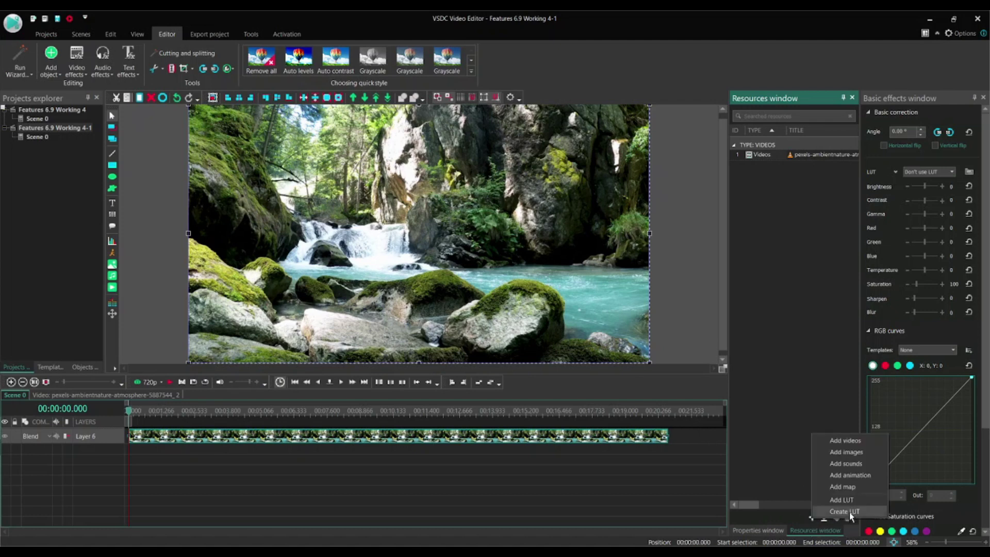
left_click(850, 512)
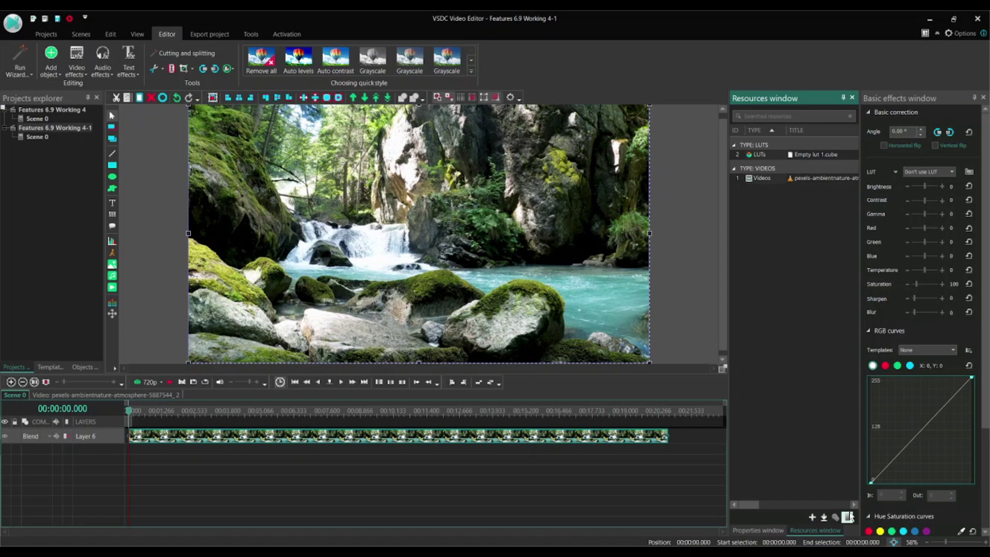
double_click(815, 156)
type("Summer")
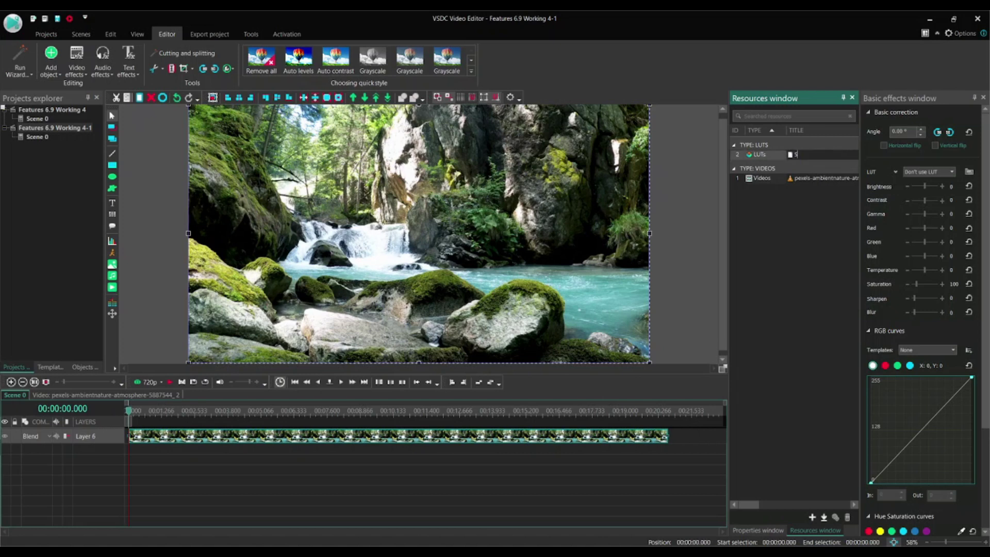
left_click(783, 298)
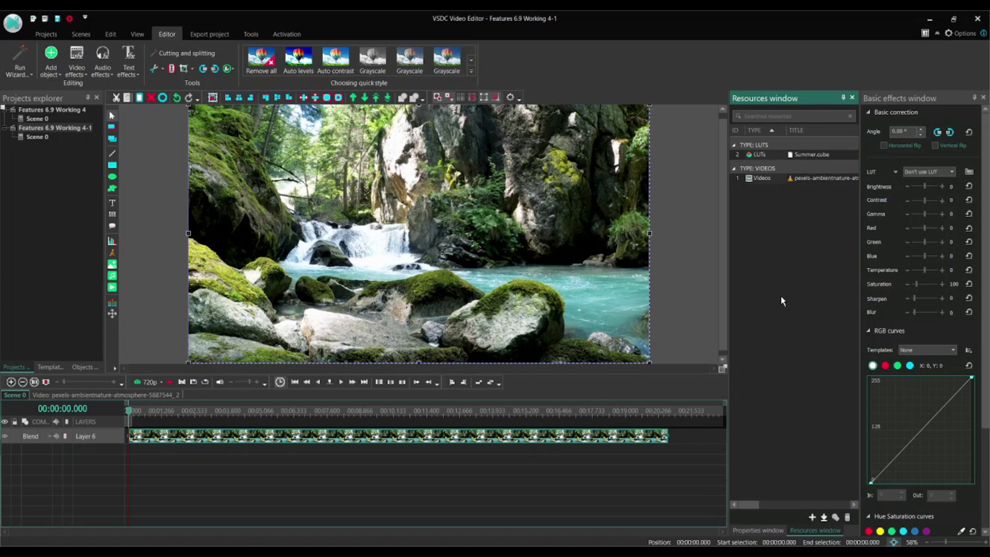
double_click(405, 435)
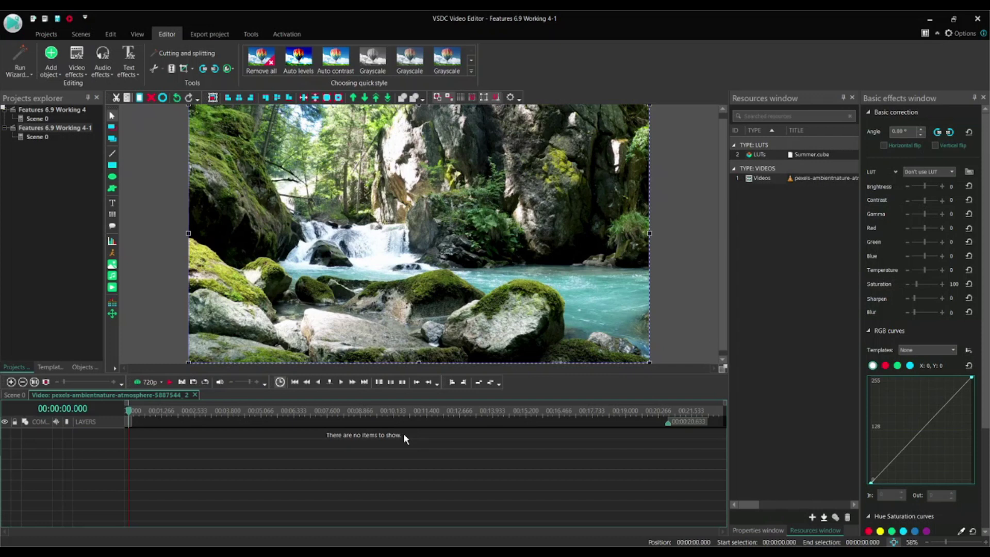
Step: Drop Summer.cube onto the clip's timeline as a LUT layer and open its LUT settings
left_click(772, 154)
left_click_drag(652, 316, 426, 437)
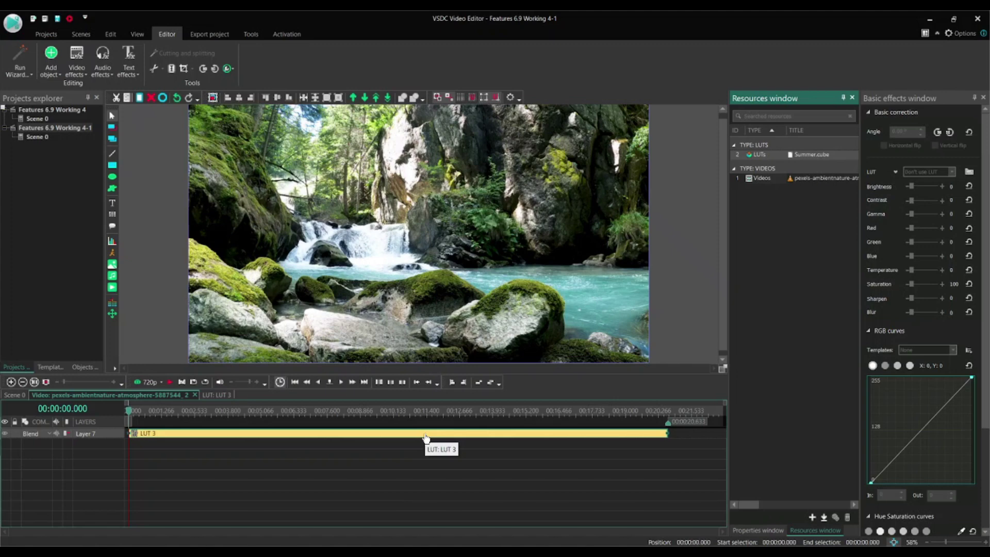
left_click(758, 154)
double_click(757, 154)
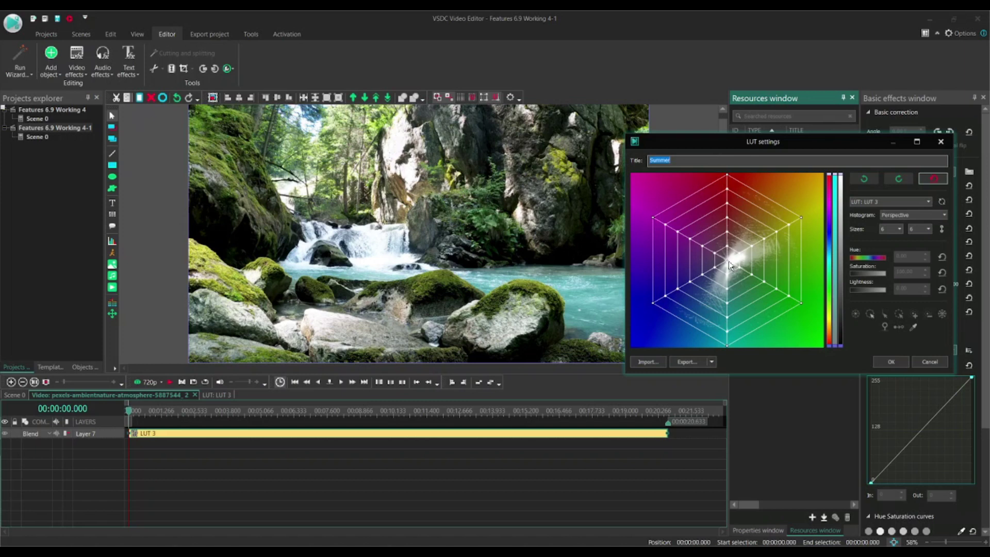
mouse_move(729, 266)
left_mouse_down()
mouse_move(735, 203)
mouse_move(808, 182)
mouse_move(836, 288)
mouse_move(638, 338)
mouse_move(715, 274)
left_mouse_up()
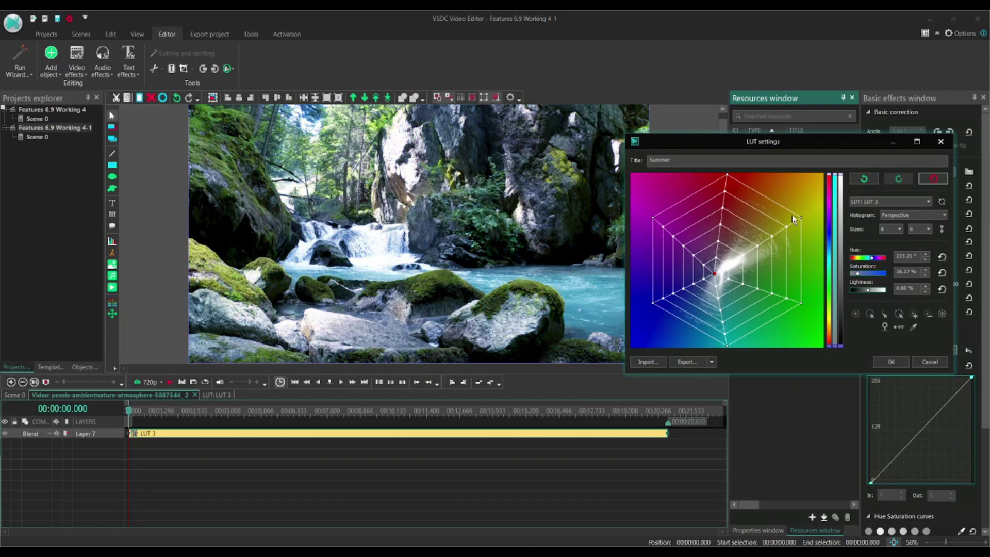
left_click(935, 180)
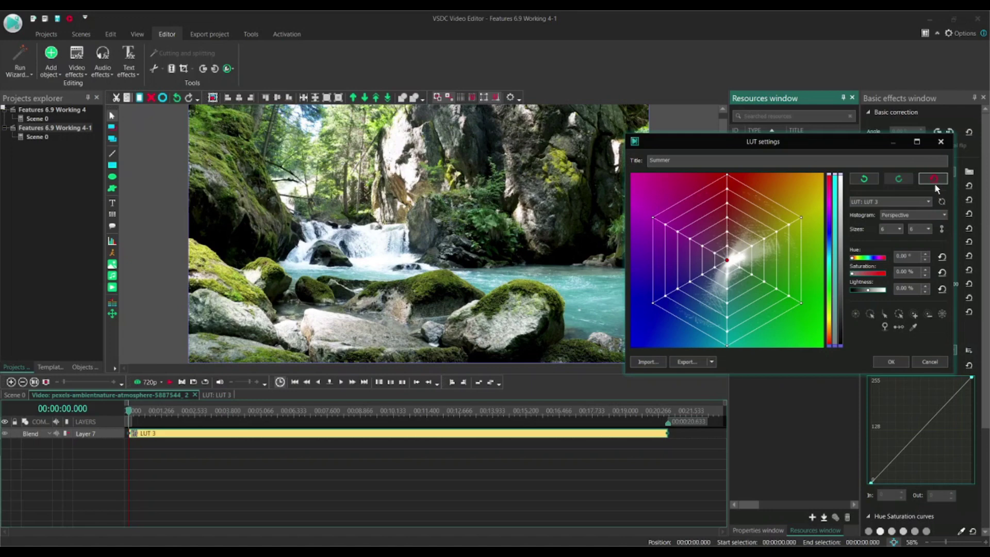
left_click(865, 180)
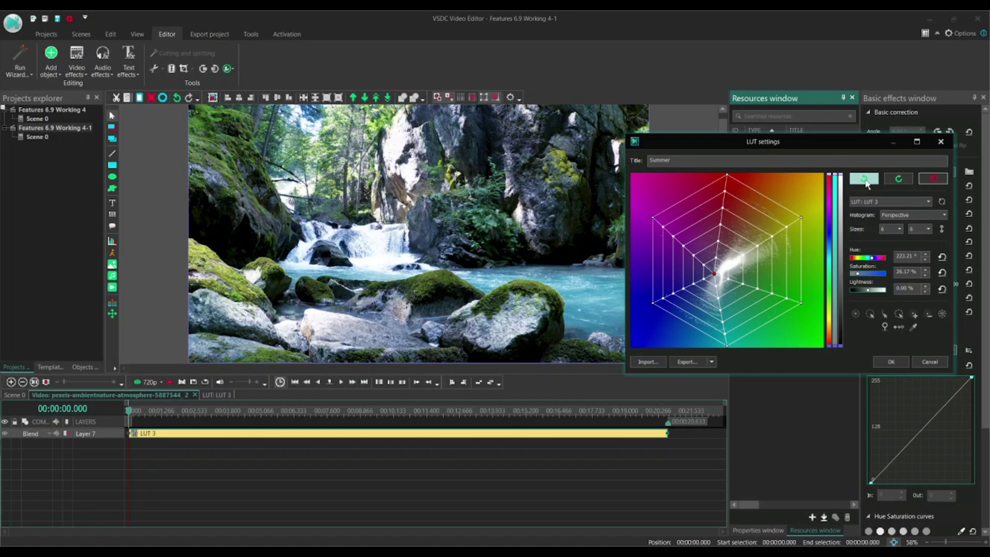
left_click(899, 179)
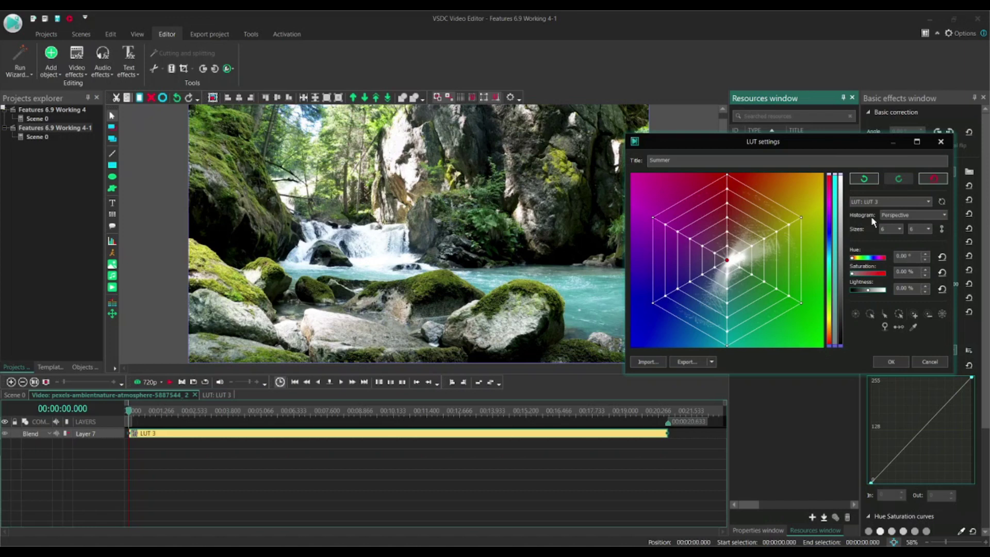
left_click(944, 214)
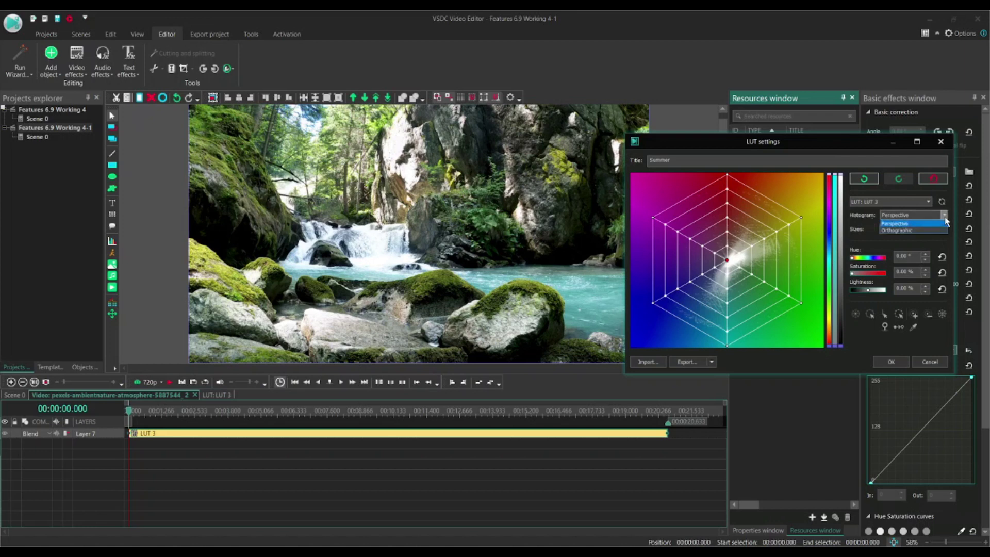
left_click(890, 230)
key("Up")
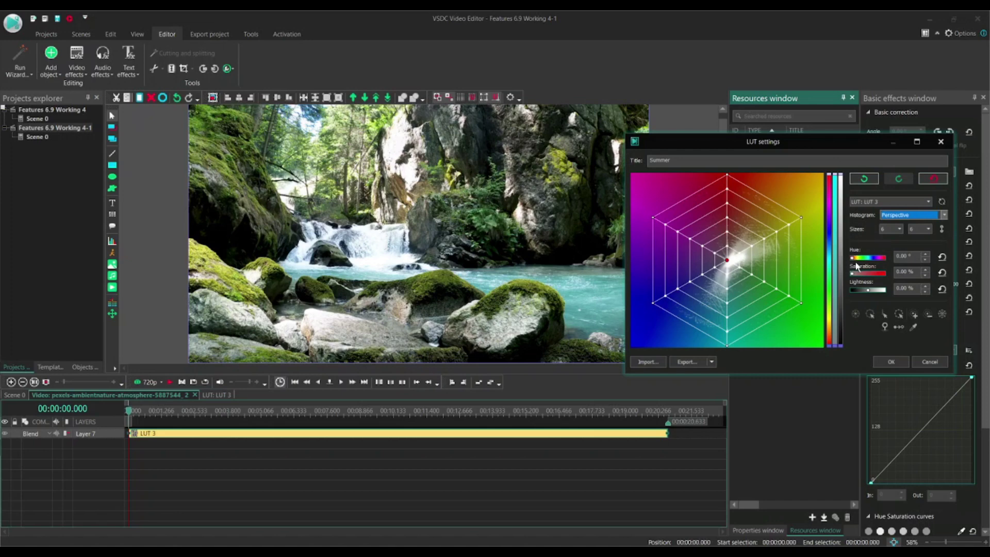
left_click(859, 285)
Step: Shift the central grid point to a green hue, then try ray, circle, select-all and deselect modes
left_click(727, 304)
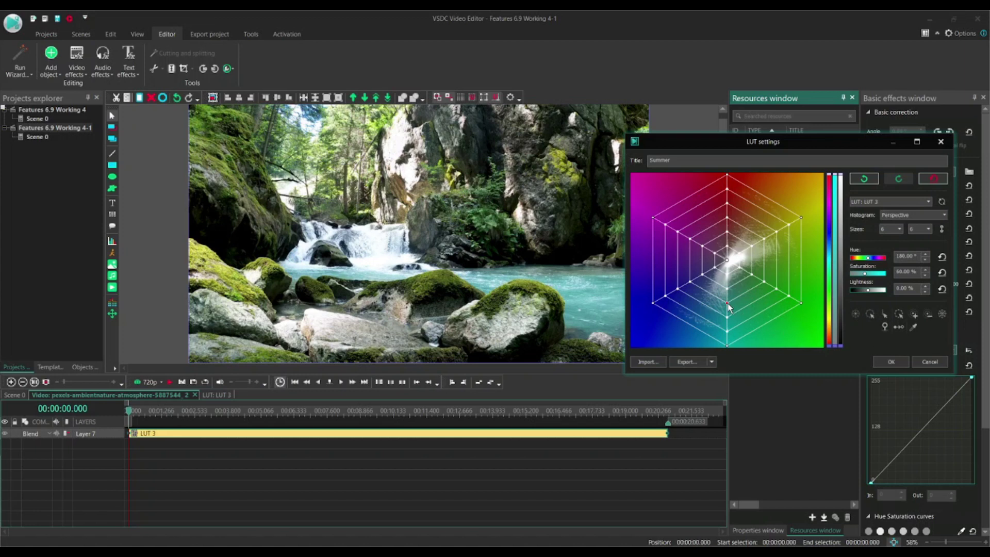
left_click(885, 315)
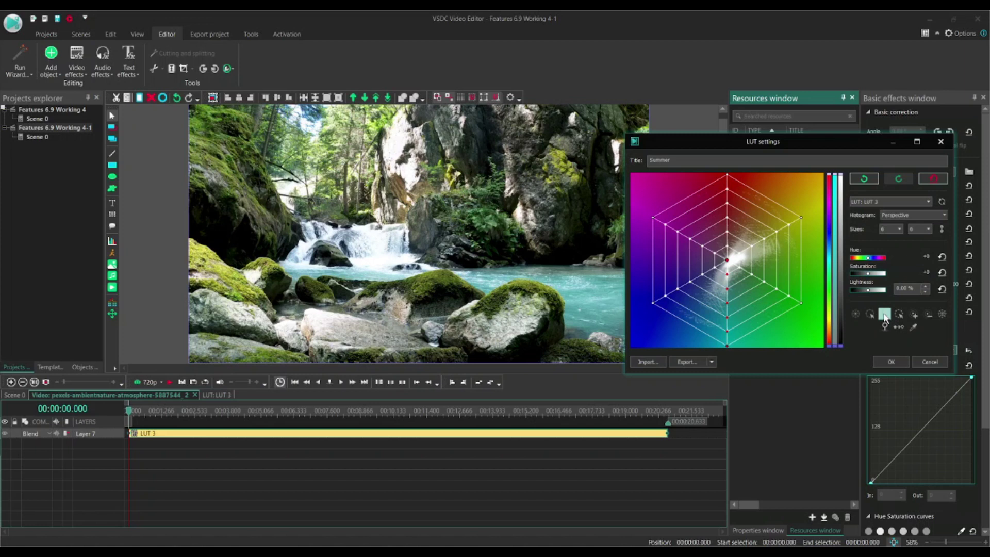
left_click(899, 315)
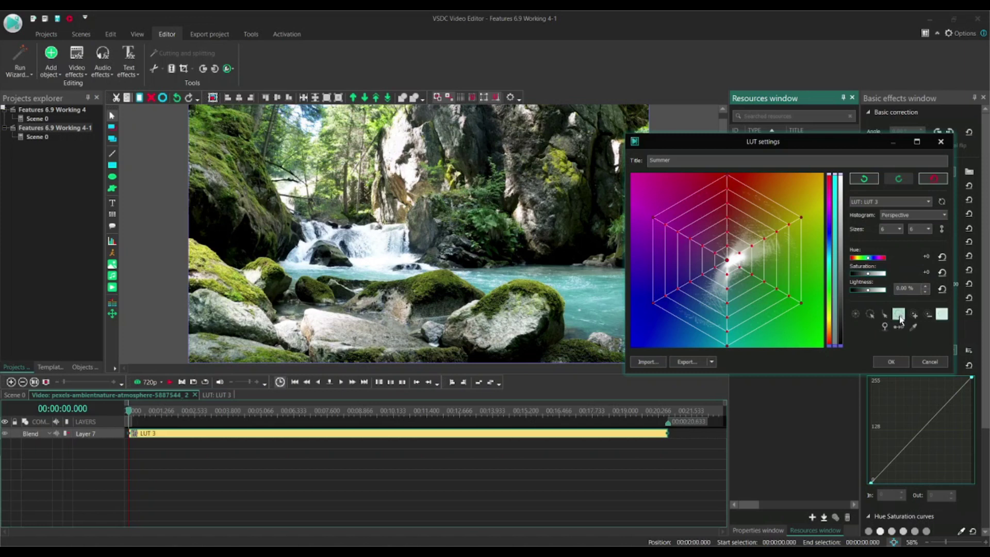
left_click(944, 315)
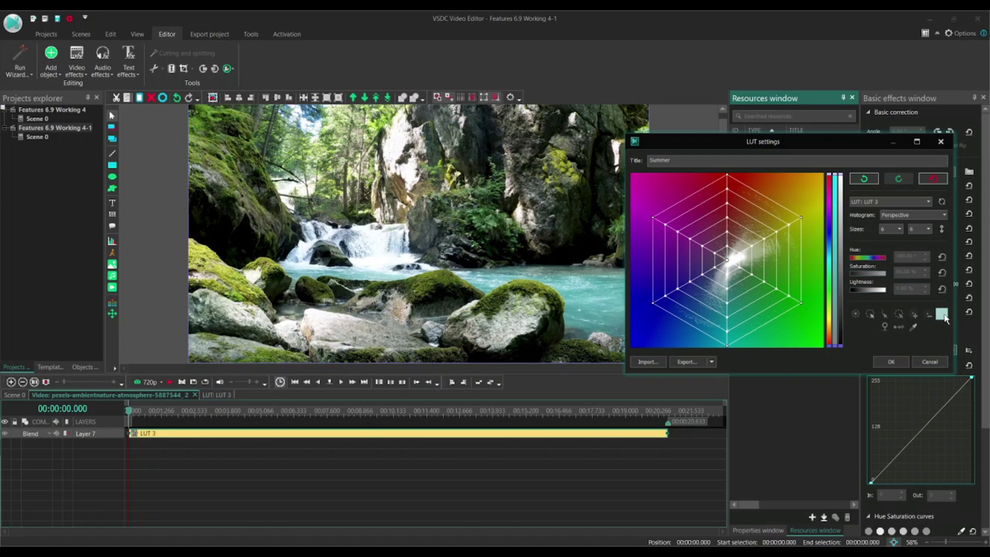
left_click(944, 317)
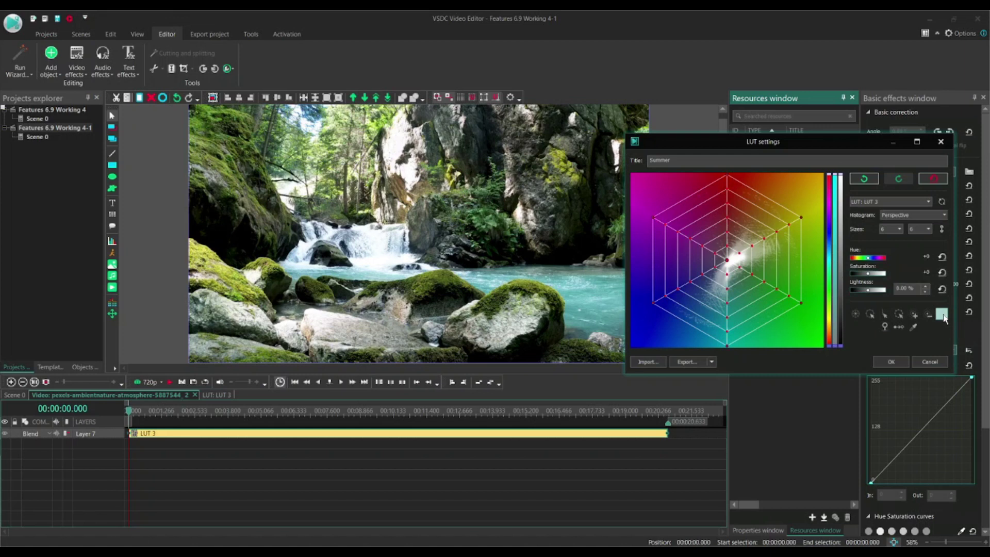
left_click(944, 317)
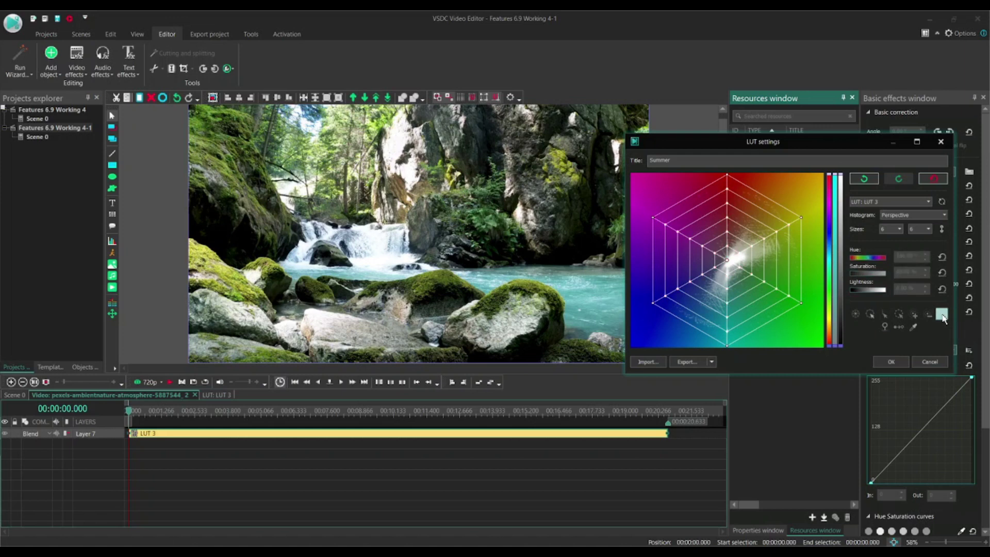
left_click(898, 314)
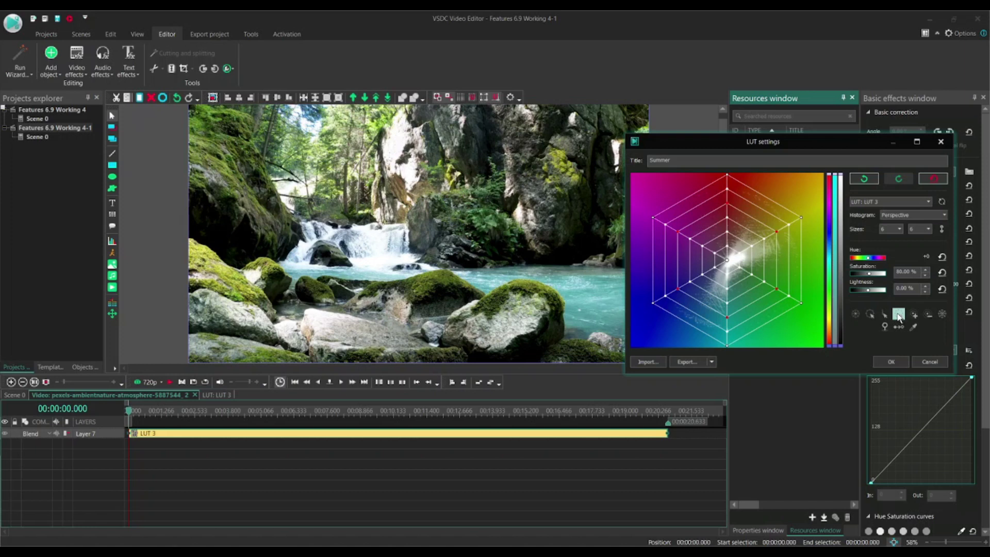
left_click(870, 314)
left_click(855, 314)
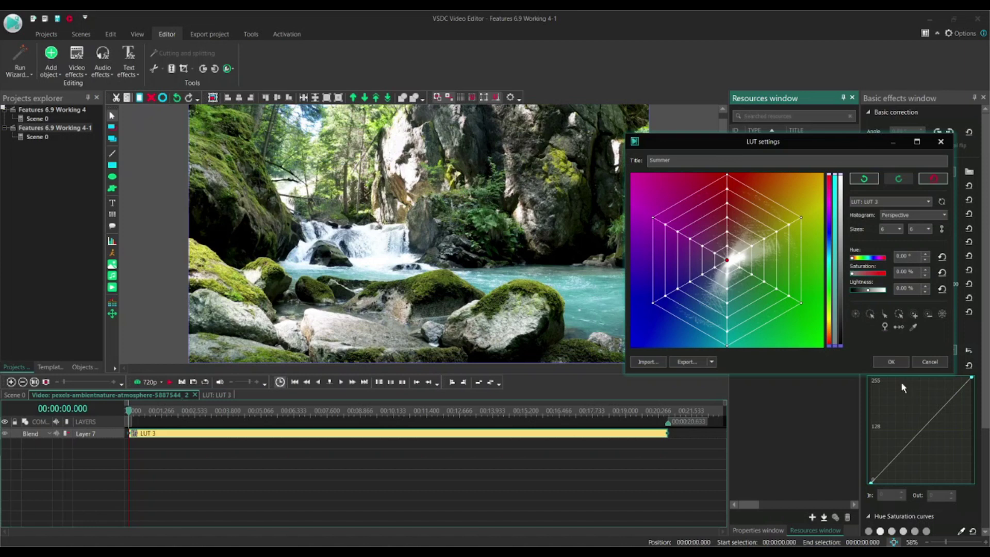
Step: Select a point and a ray, grow and shrink the selection, box-select, then select all and clear
left_click(765, 282)
left_click(885, 314)
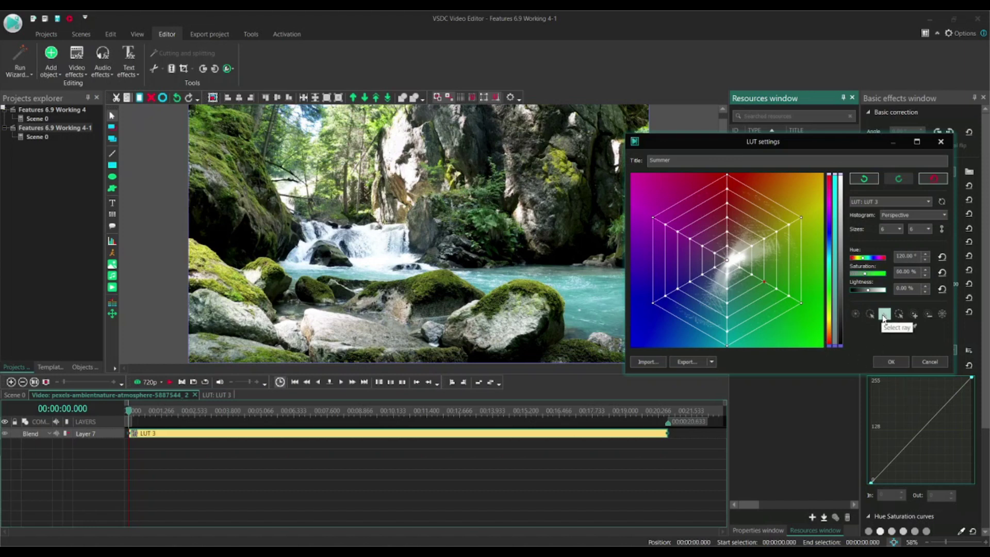
left_click(914, 318)
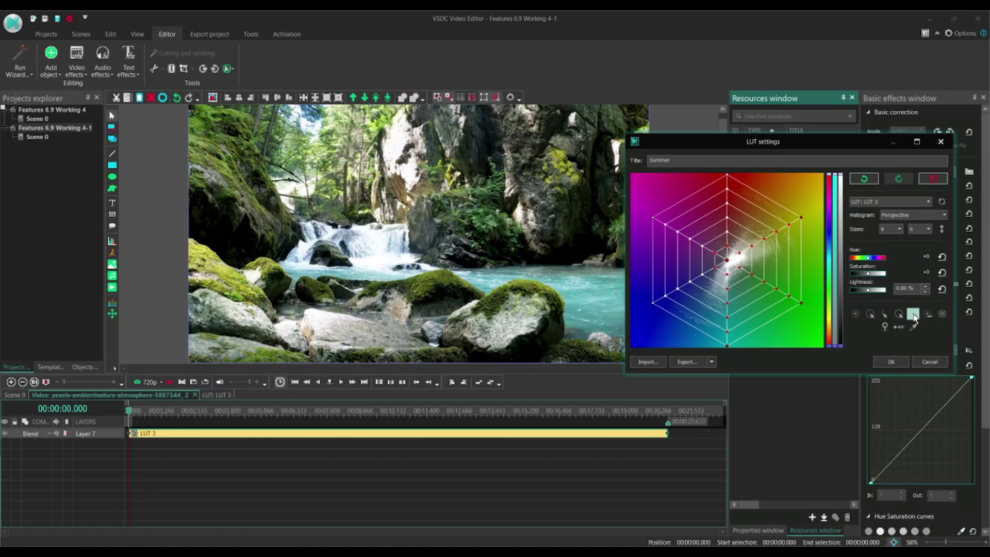
left_click(944, 317)
left_click_drag(637, 268, 818, 344)
left_click(942, 314)
left_click(942, 315)
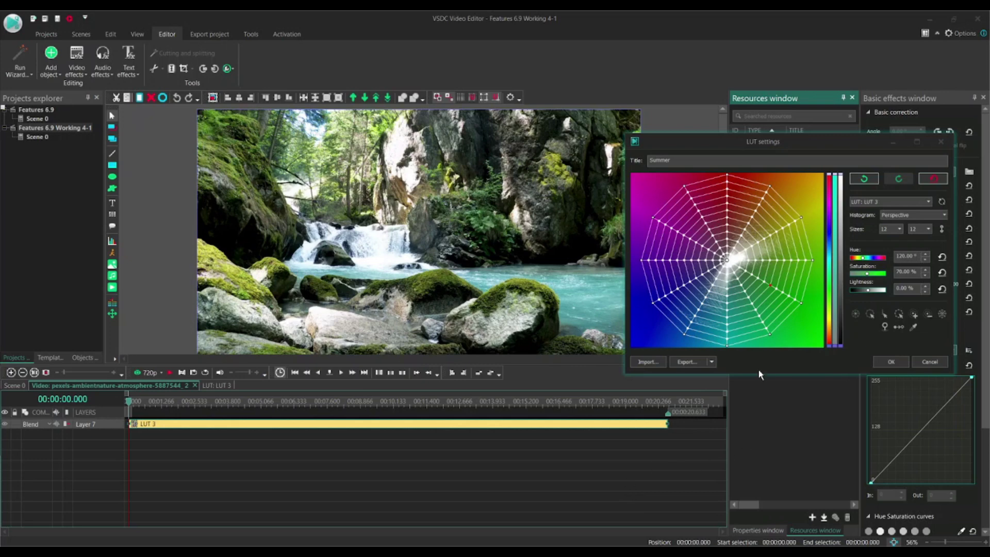
Step: Rotate the colour wheel's hue display toward green and restore the control grid
mouse_move(829, 174)
left_click_drag(829, 174, 829, 276)
left_click_drag(829, 276, 832, 300)
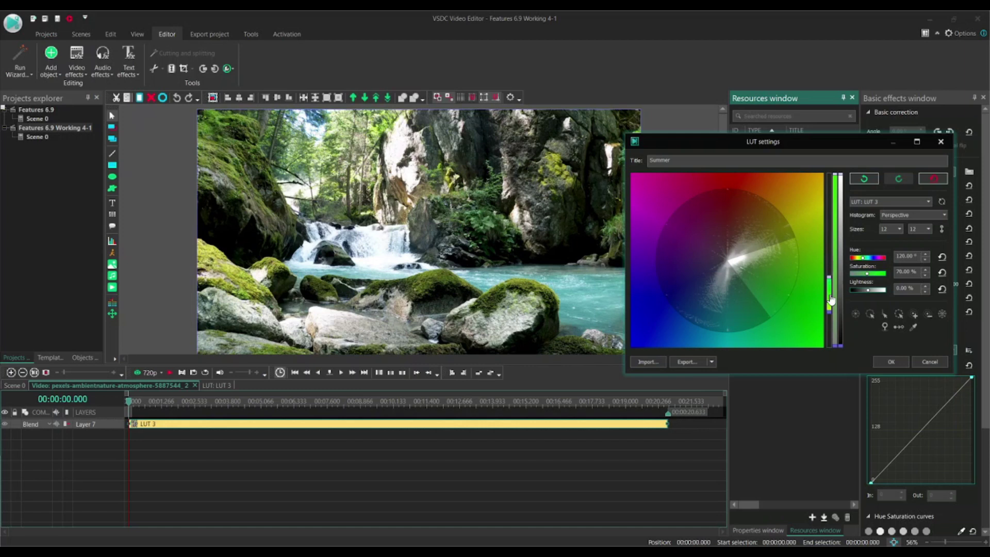
left_click(831, 300)
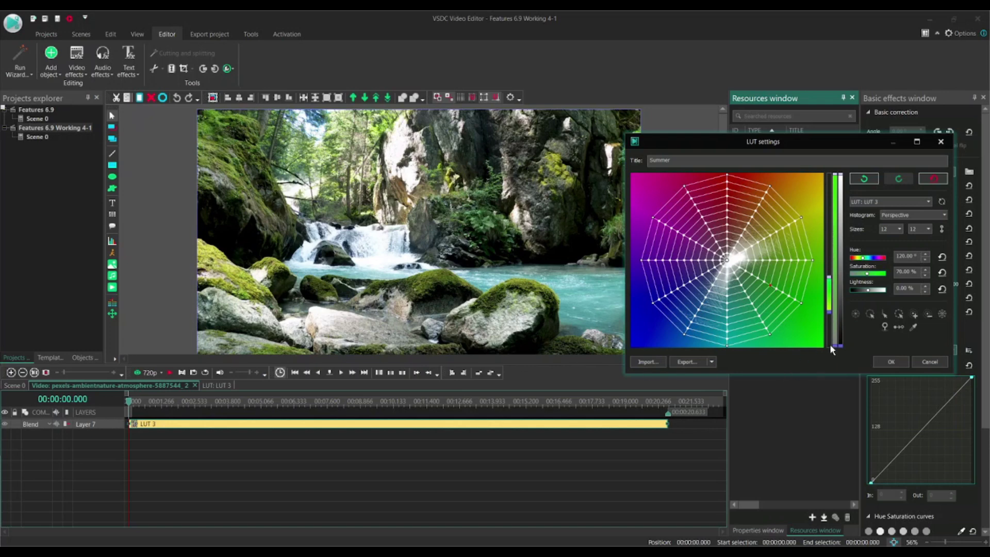
Step: Select the centre ray plus neighbouring rays and drag them deep into the green area
left_click(885, 316)
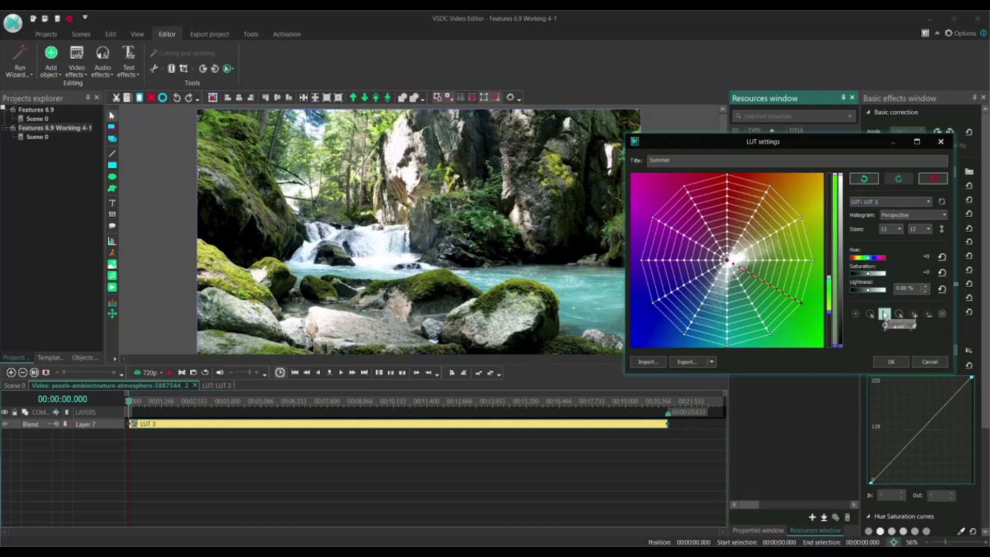
left_click(914, 320)
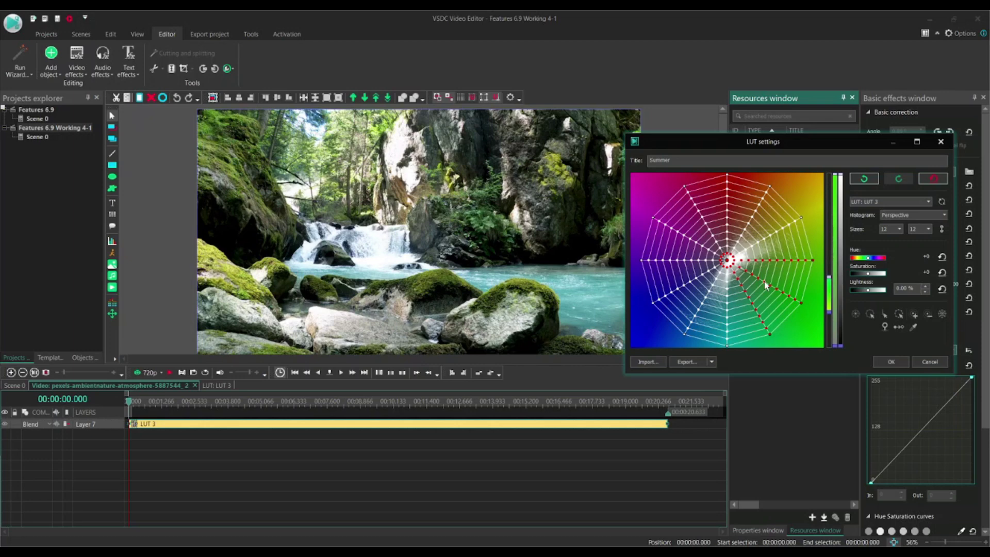
left_click_drag(764, 281, 793, 317)
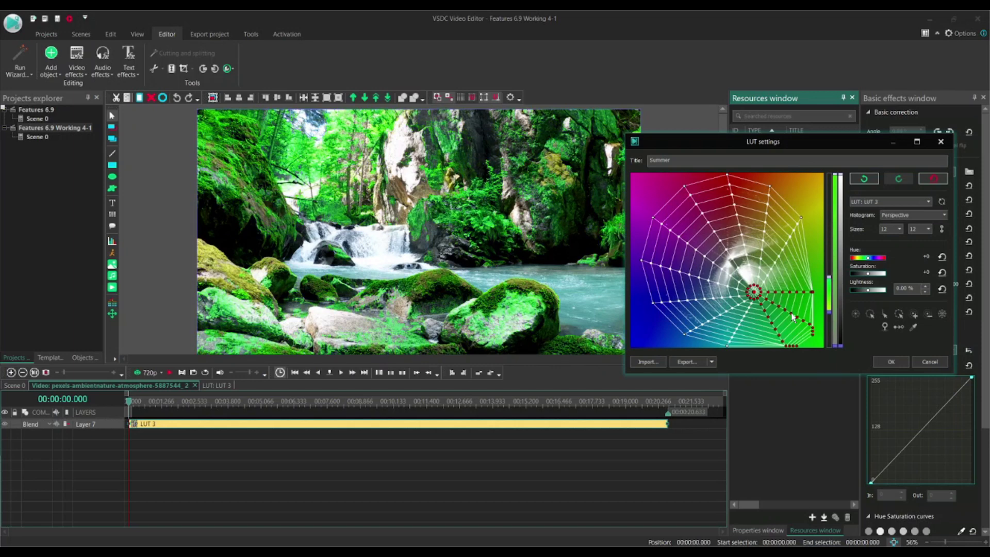
mouse_move(793, 317)
left_mouse_down()
mouse_move(790, 306)
mouse_move(801, 332)
mouse_move(801, 309)
left_mouse_up()
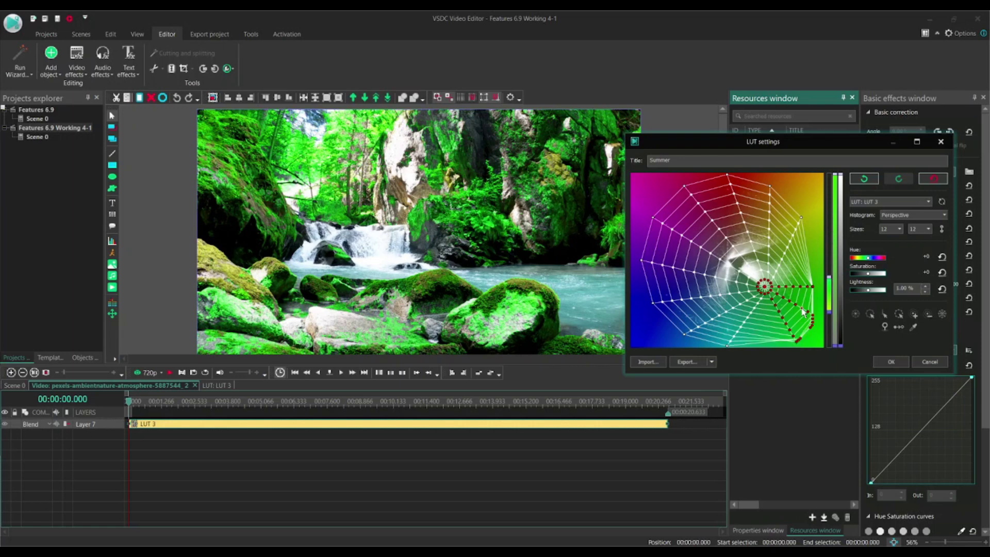
Step: Apply the LUT and export it as Summer.cube to Features 6.9, overwriting the old file
left_click(891, 362)
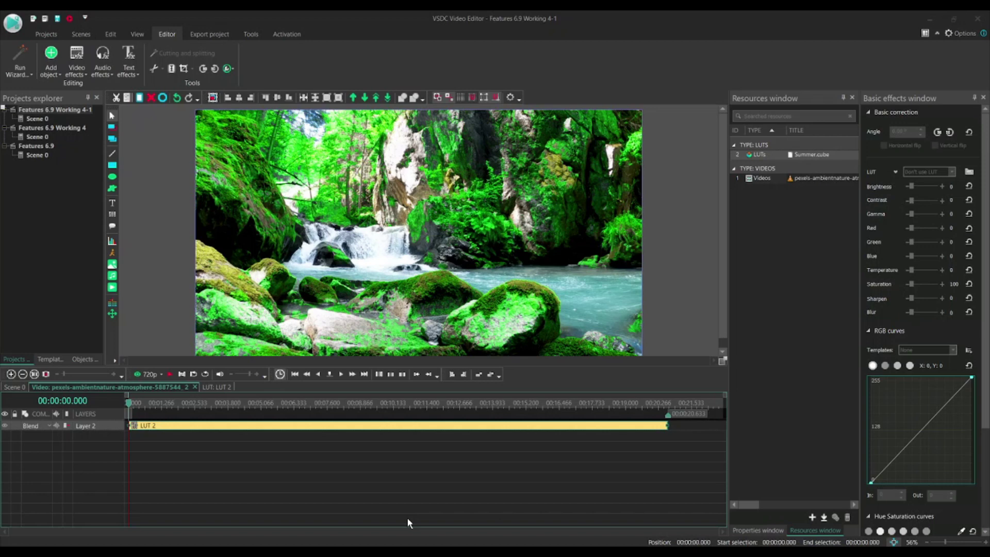
left_click(742, 156)
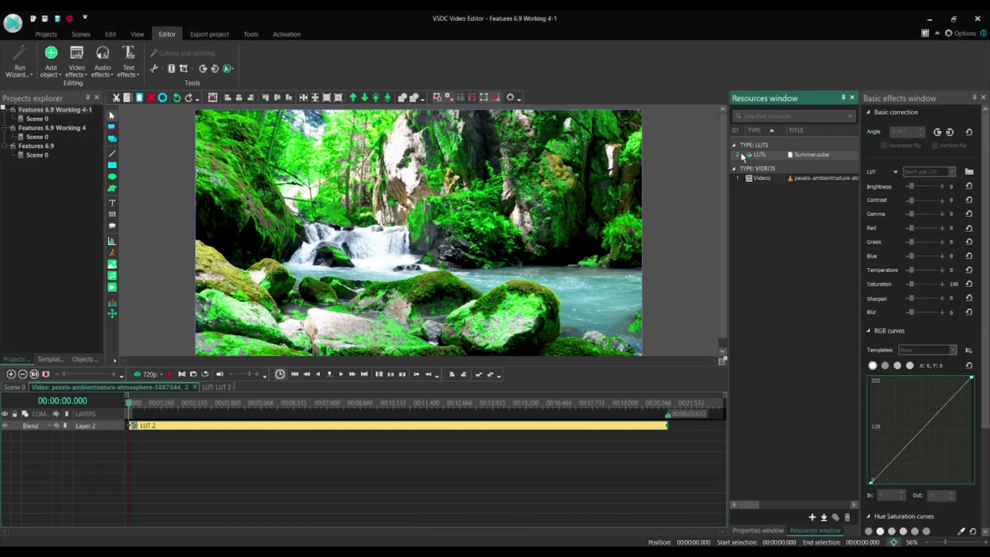
left_click(824, 518)
left_click(662, 227)
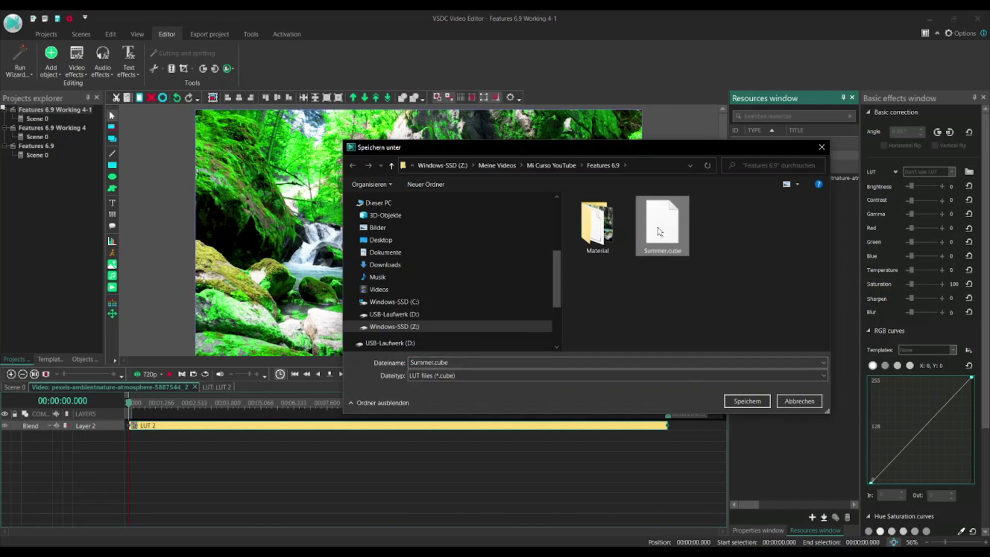
left_click(750, 401)
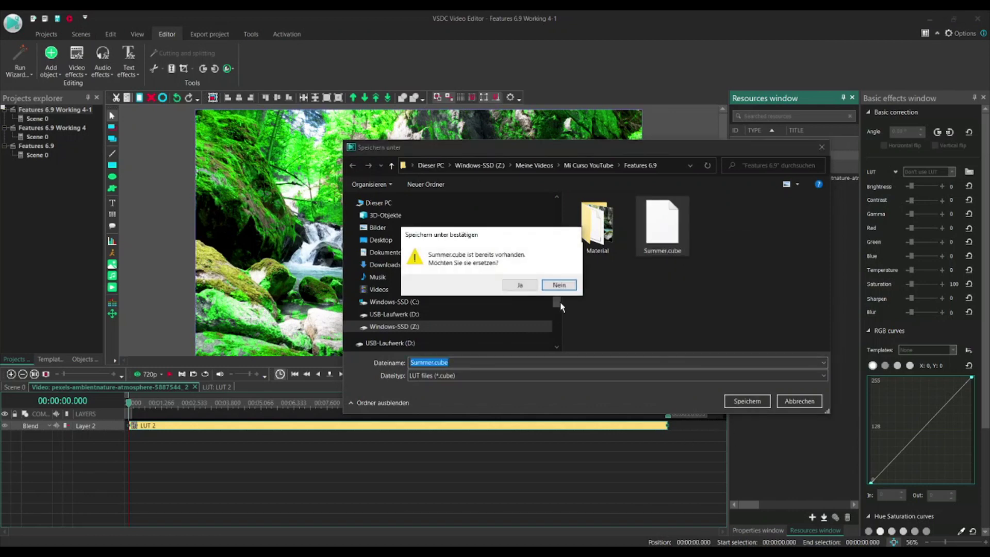
left_click(519, 285)
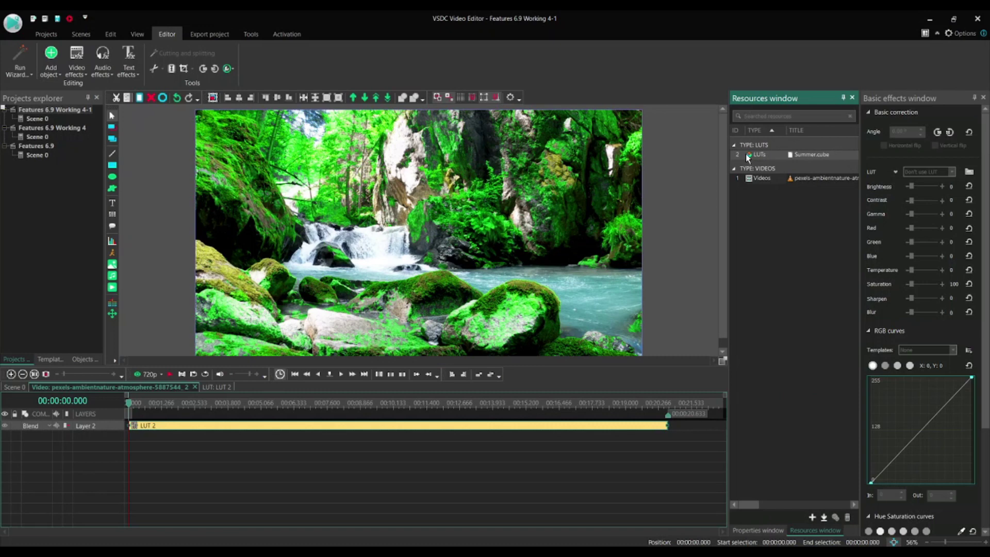
Step: Delete the old LUT resource and import Summer.cube as a new LUT resource
left_click(848, 518)
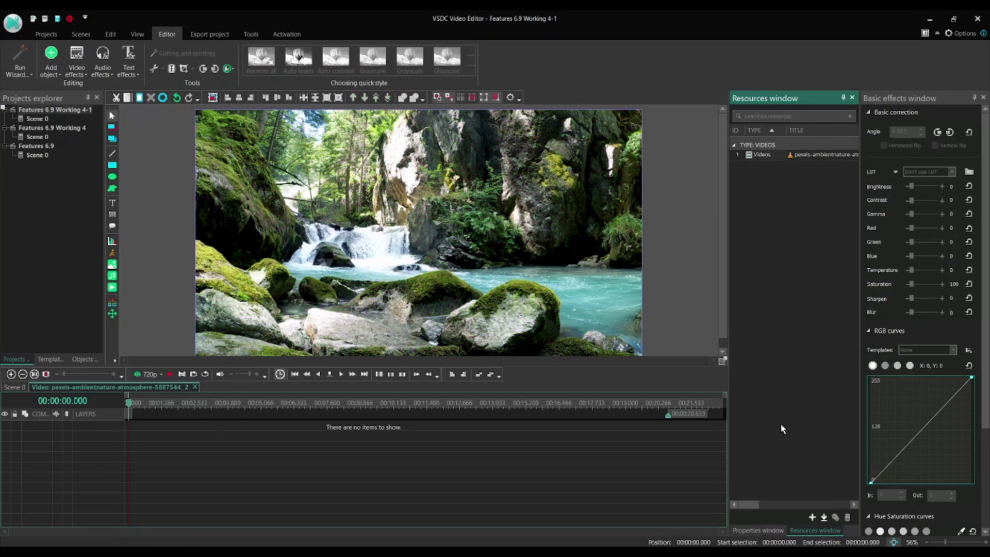
left_click(812, 518)
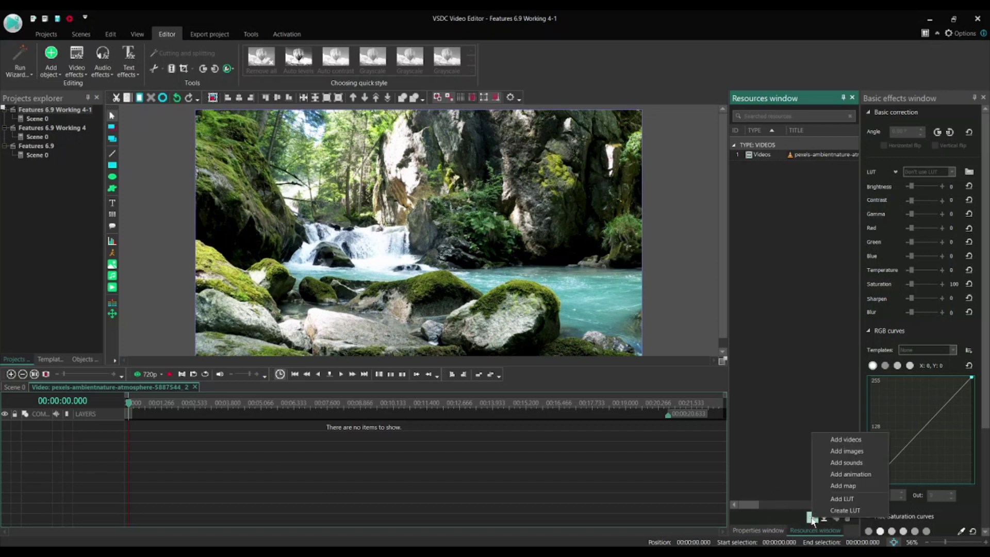
left_click(837, 495)
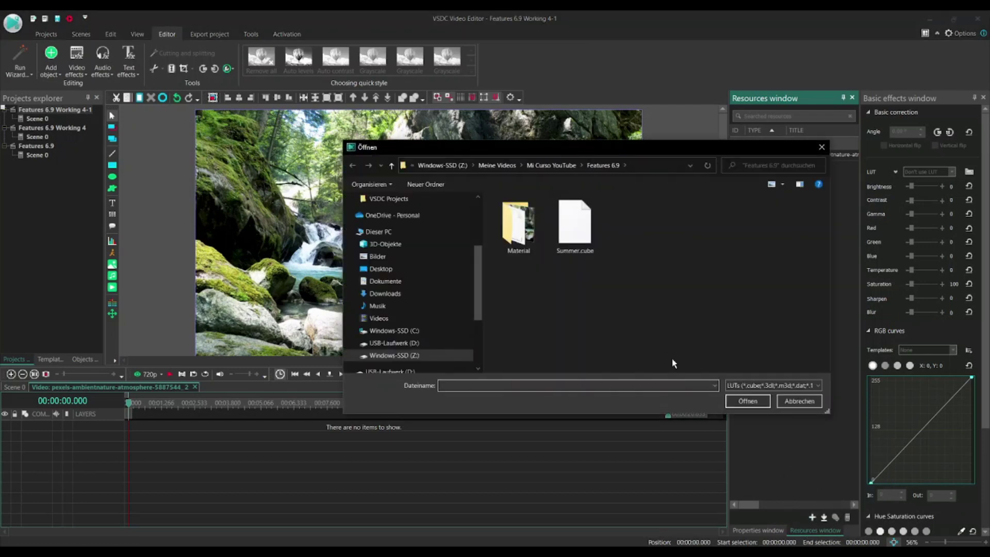
left_click(576, 224)
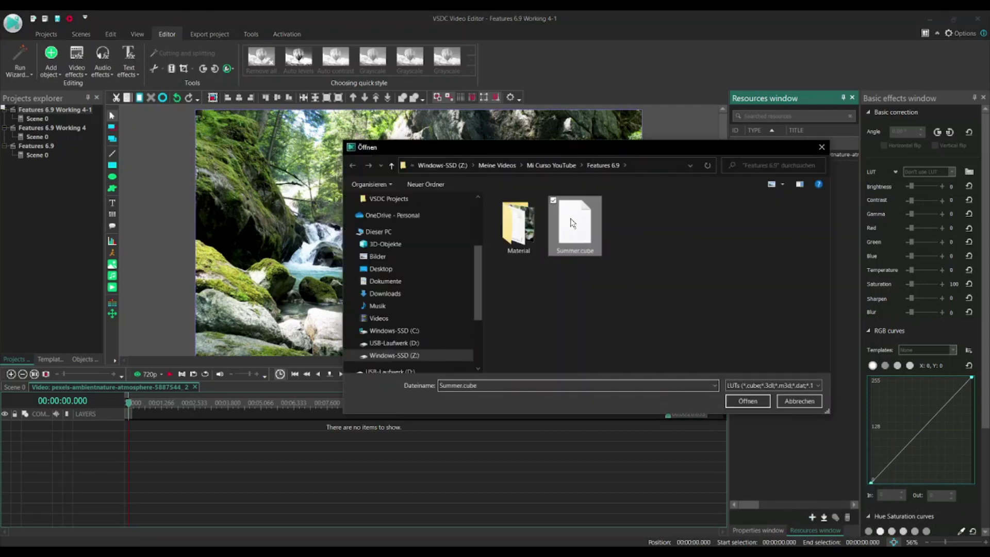
left_click(748, 401)
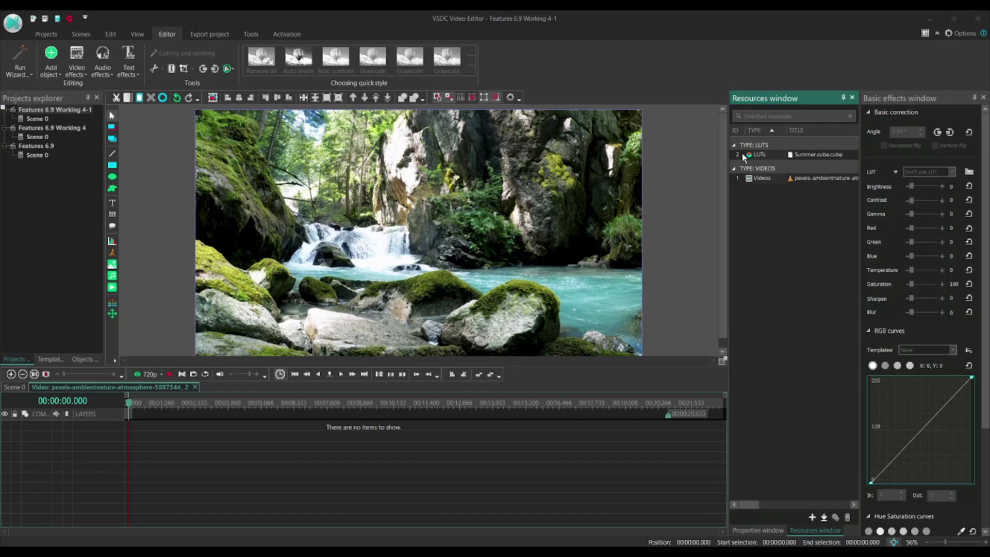
Step: Drag the imported Summer.cube LUT onto the video preview as a LUT layer
left_click_drag(742, 155, 281, 427)
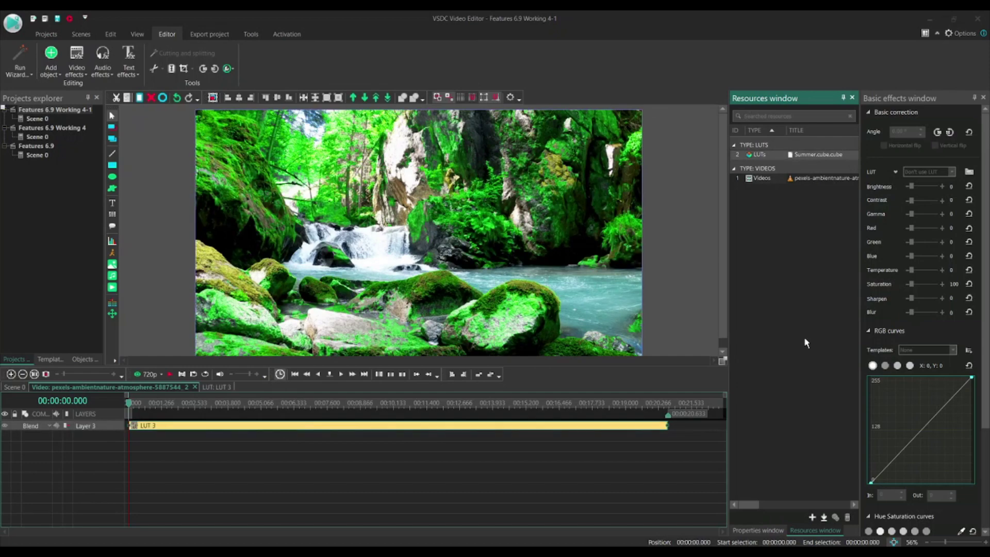